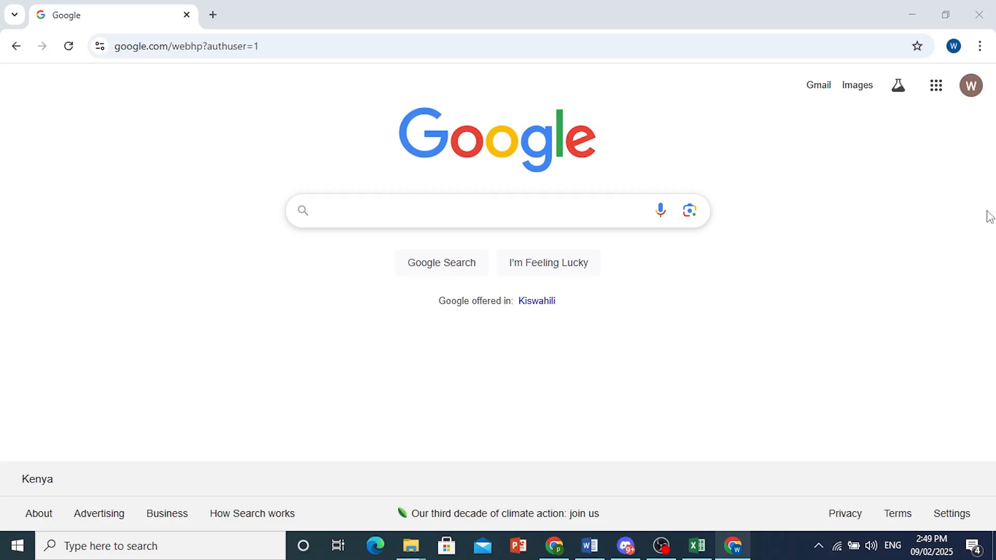
Sign out of all Google accounts from the account panel in one action.
{"action": "left_click", "coordinate": [972, 86]}
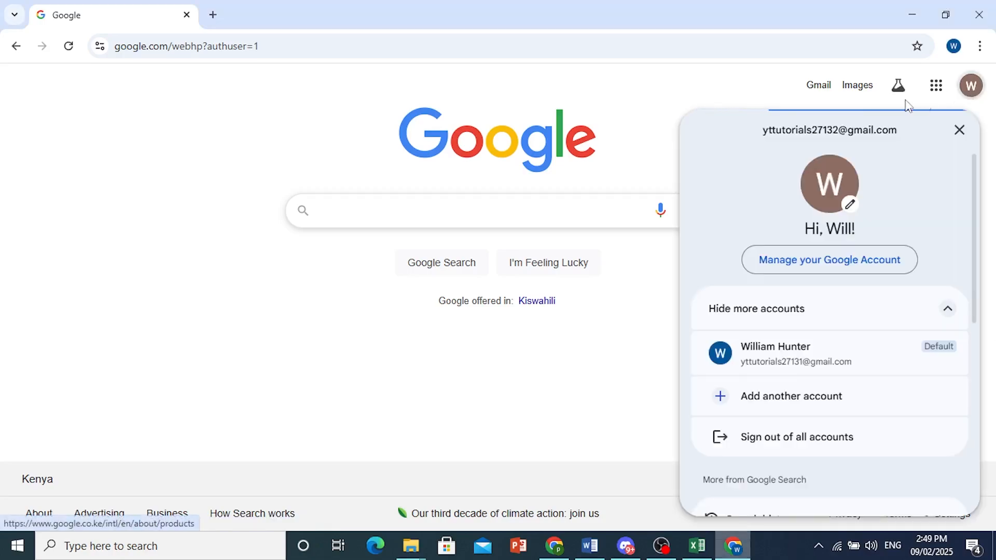
{"action": "left_click_drag", "start_coordinate": [761, 131], "coordinate": [875, 130]}
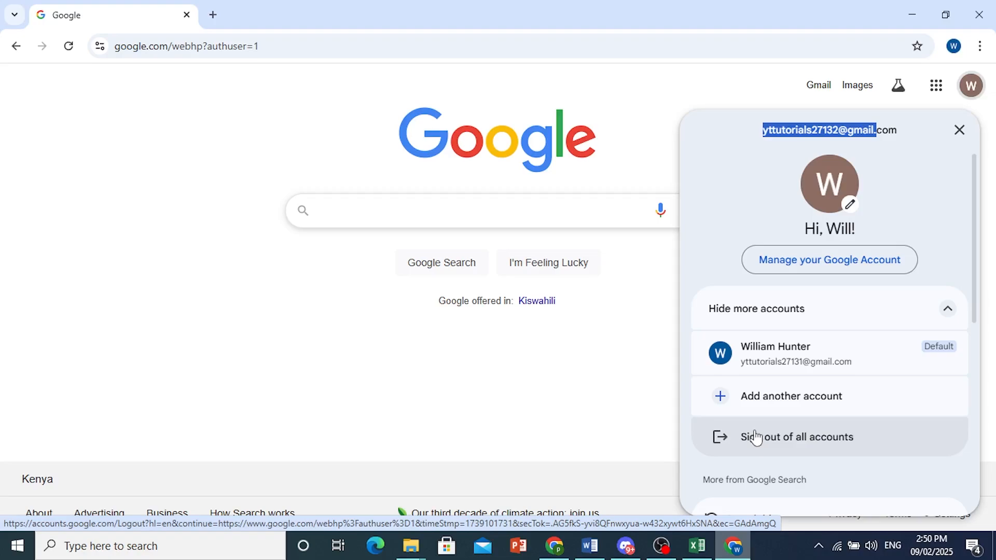
{"action": "left_click", "coordinate": [971, 85]}
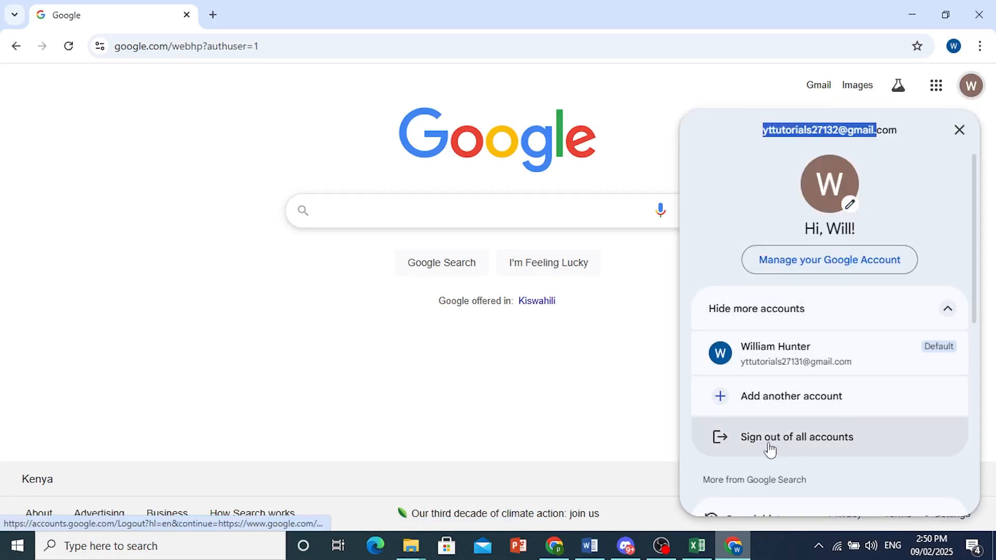
{"action": "left_click", "coordinate": [776, 444]}
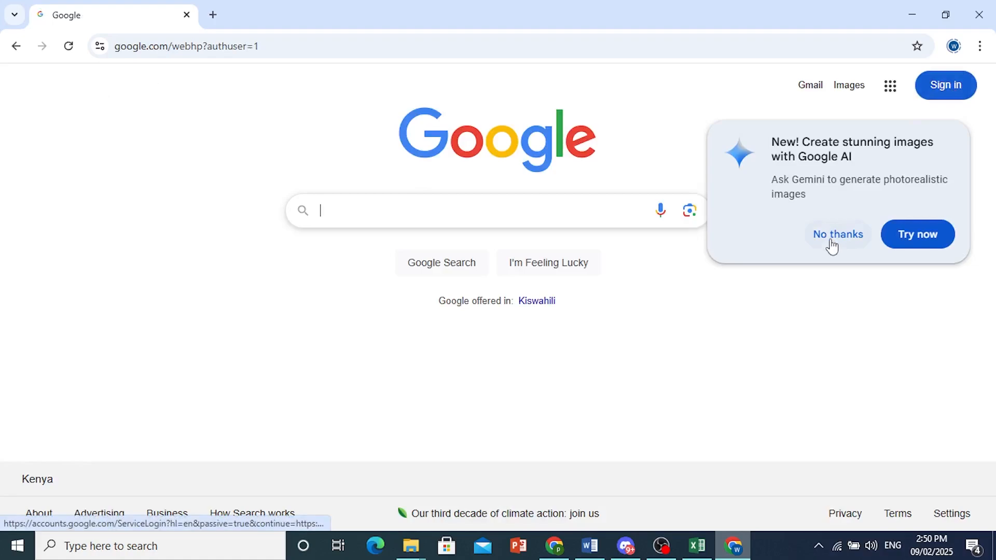
Dismiss the Gemini promo with 'No thanks' and reach the signed-out account chooser.
{"action": "left_click", "coordinate": [835, 238]}
{"action": "left_click", "coordinate": [947, 84]}
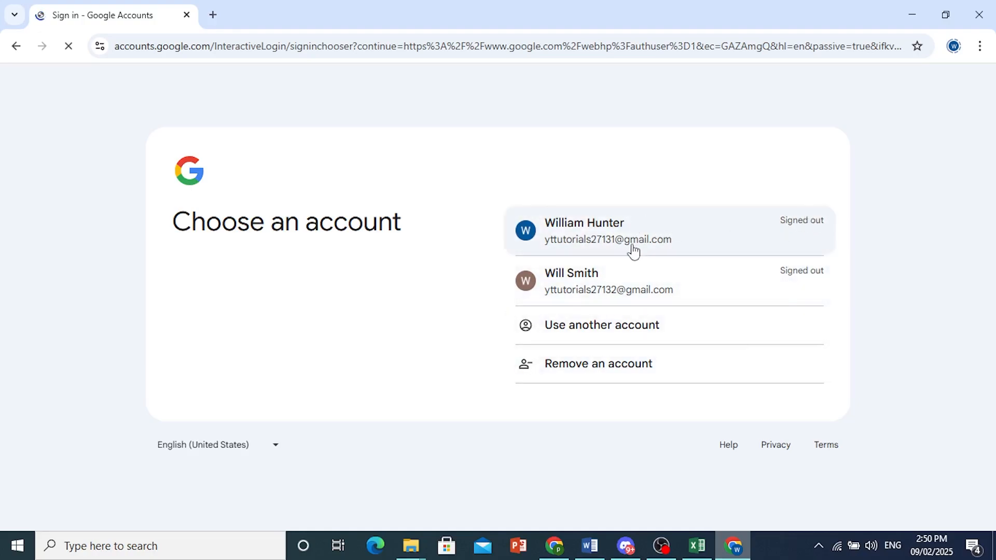
Remove both saved accounts with 'Yes, remove', leaving the blank Email or phone sign-in field.
{"action": "left_click", "coordinate": [618, 369]}
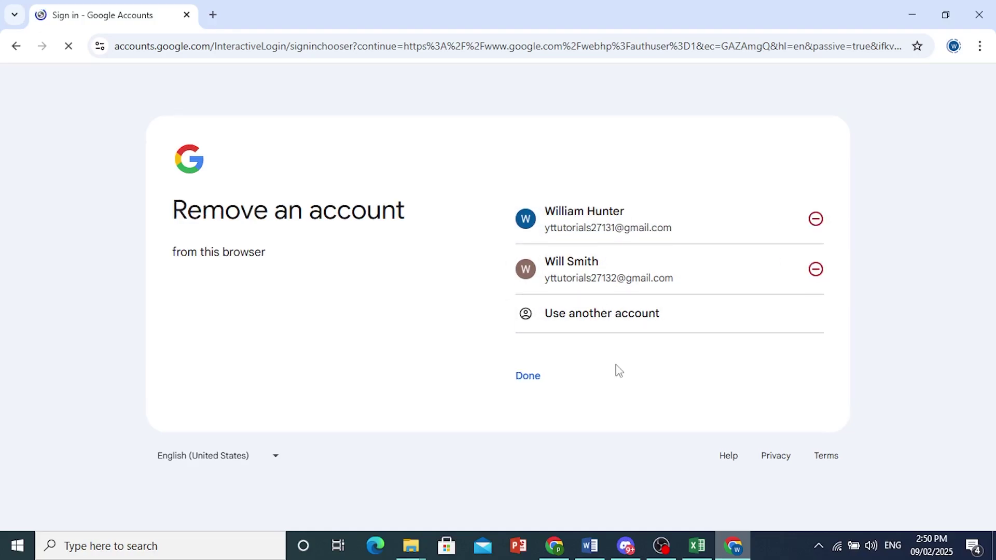
{"action": "left_click", "coordinate": [816, 223]}
{"action": "left_click", "coordinate": [641, 336]}
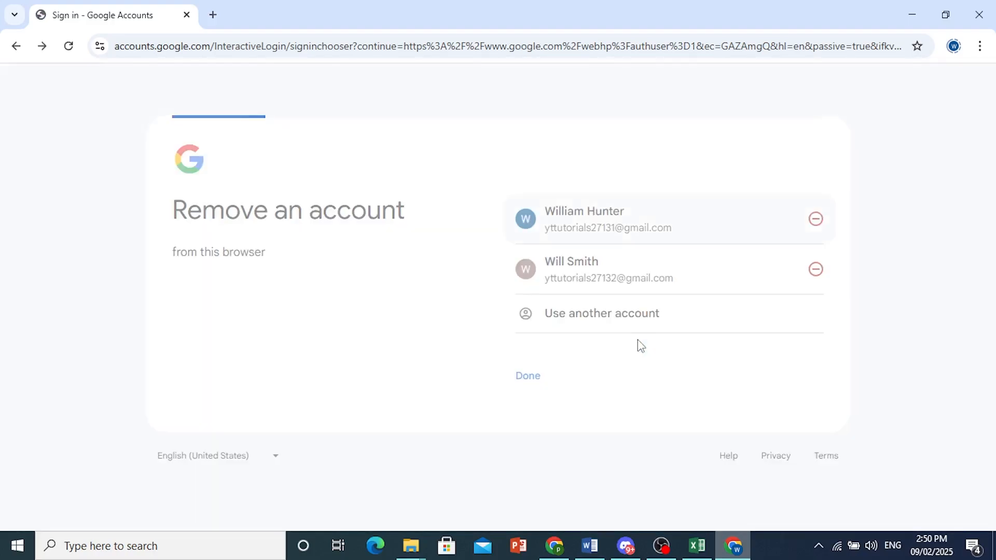
{"action": "left_click", "coordinate": [781, 322]}
{"action": "left_click", "coordinate": [816, 238]}
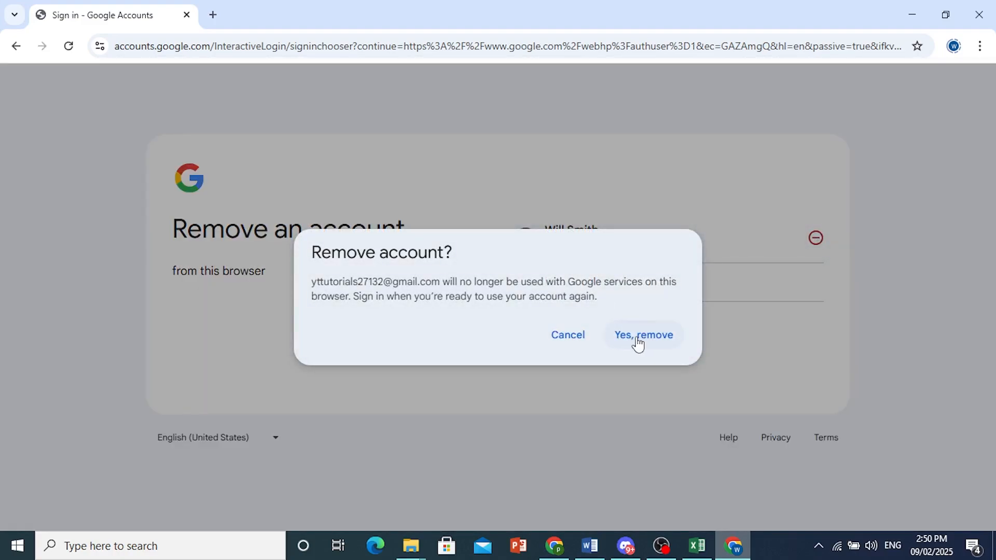
{"action": "left_click", "coordinate": [638, 343]}
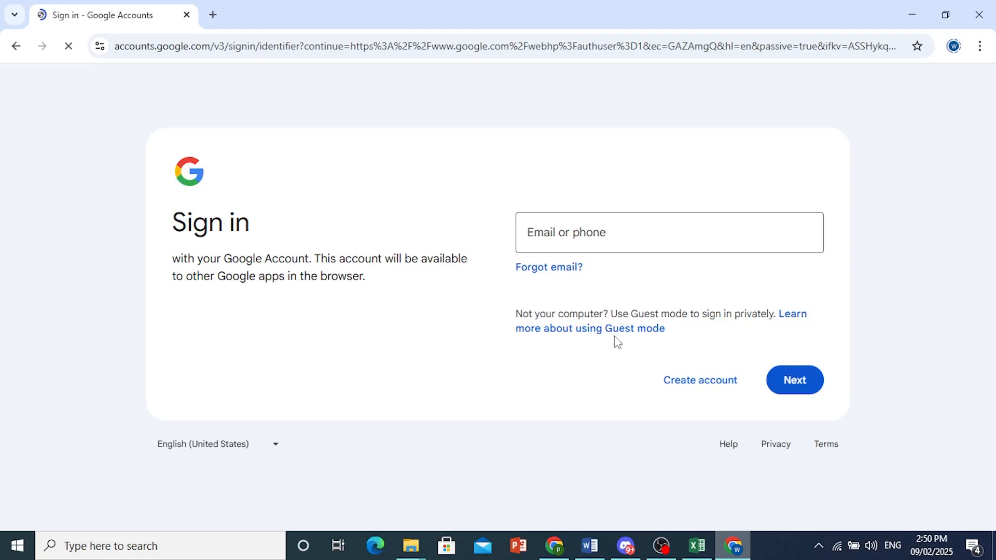
{"action": "left_click", "coordinate": [637, 226]}
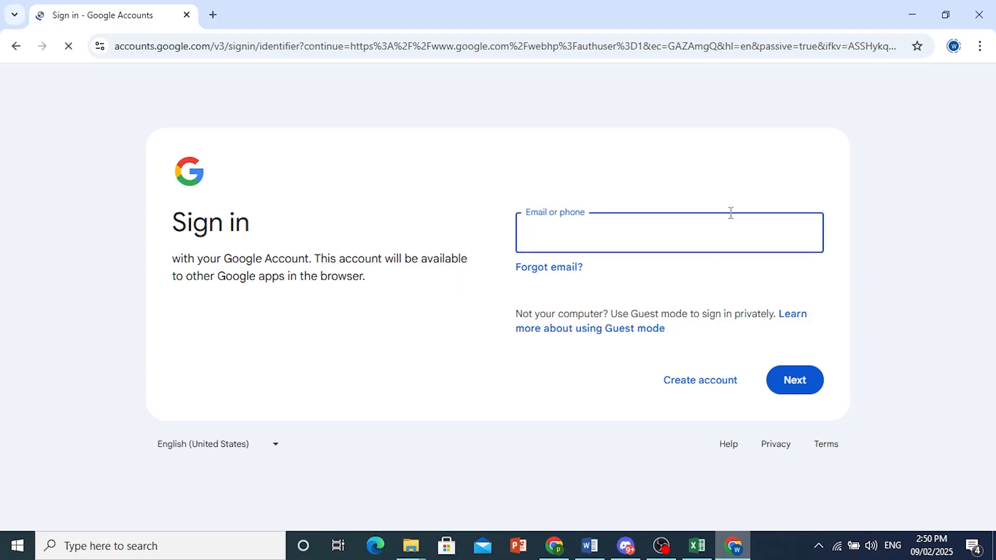